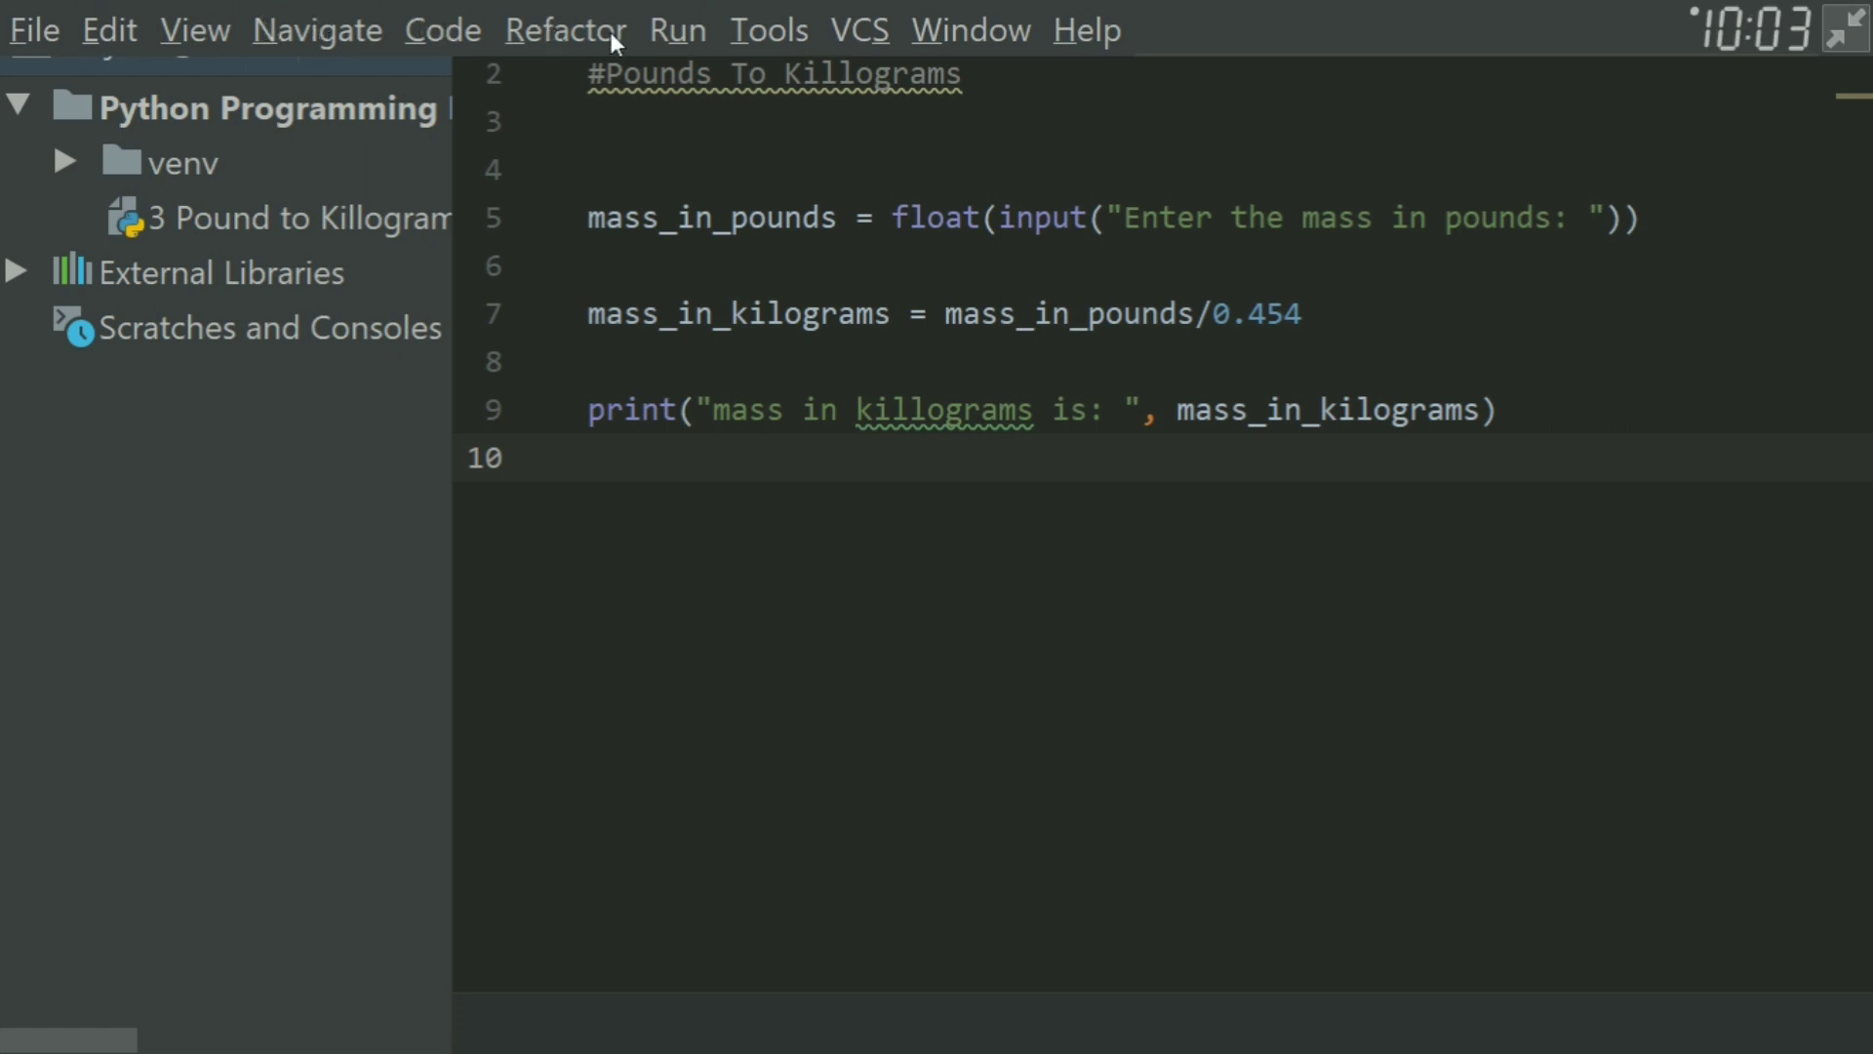
Run the '3 Pound to Killogram conversion' configuration so it prompts for pounds.
click(676, 34)
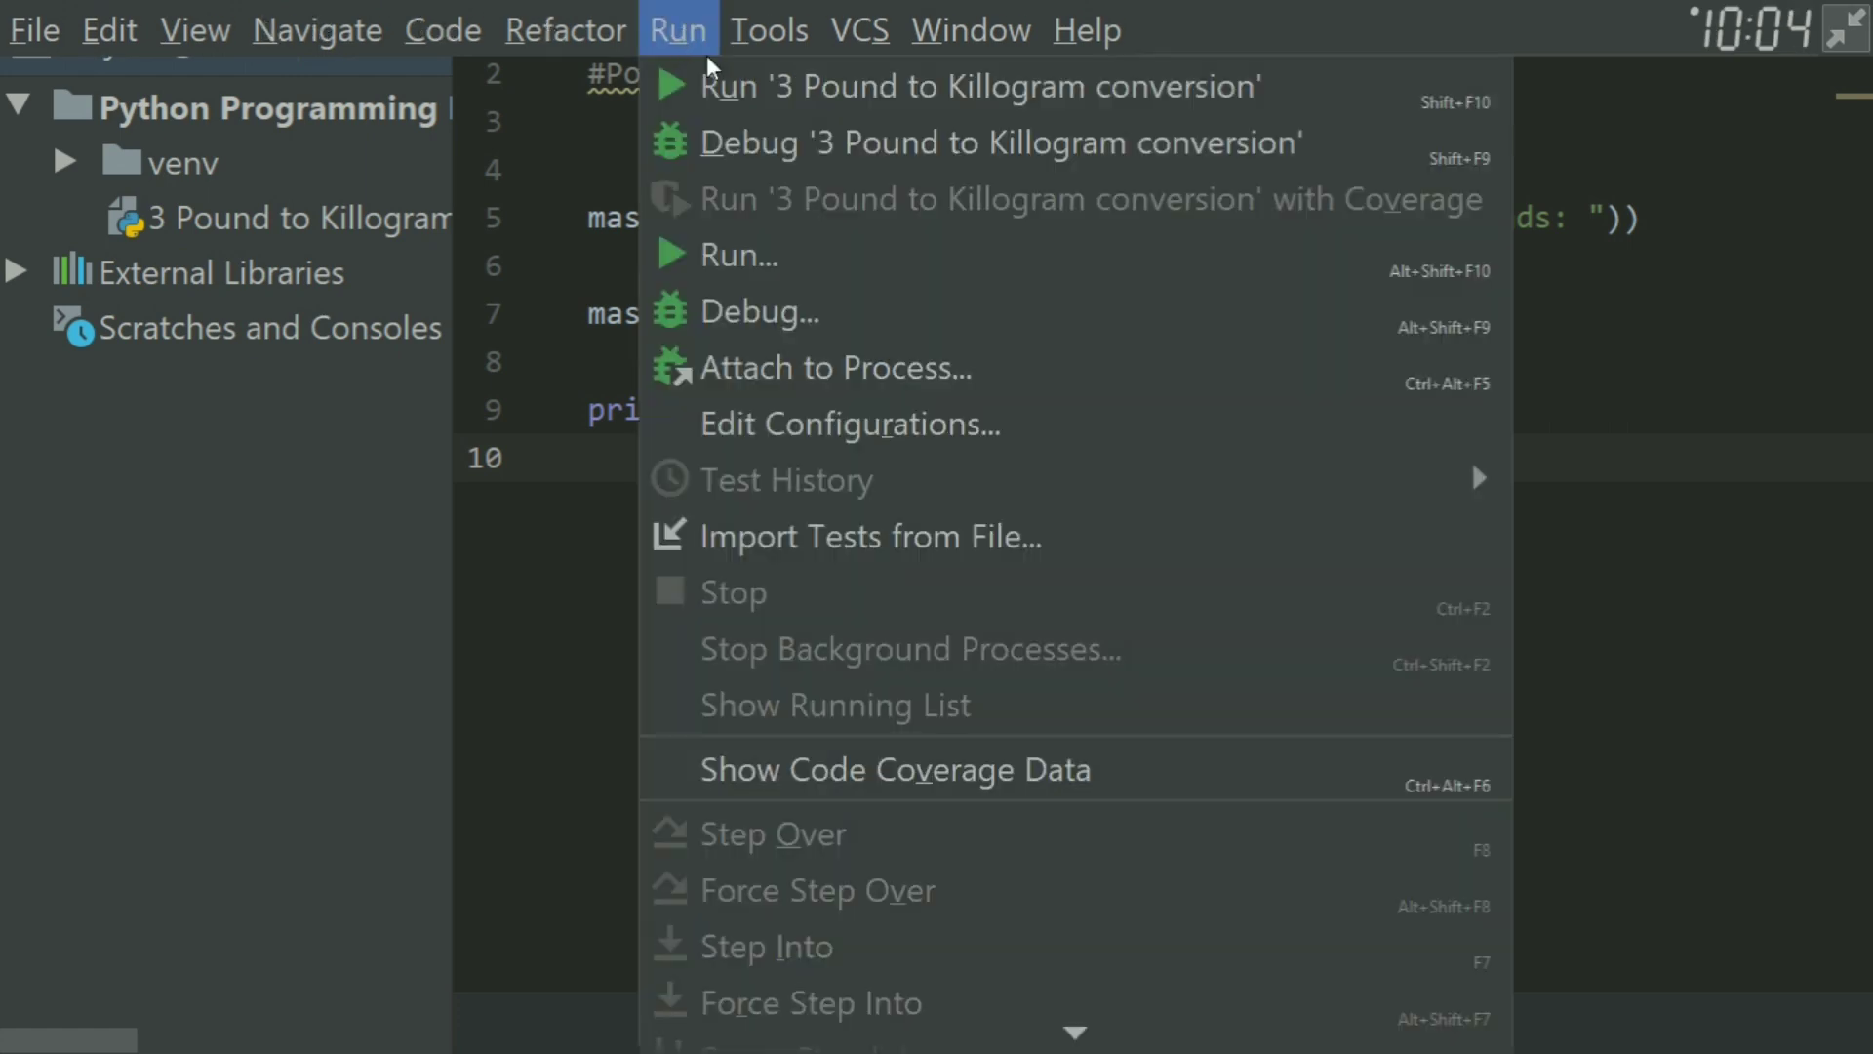
click(757, 254)
click(813, 621)
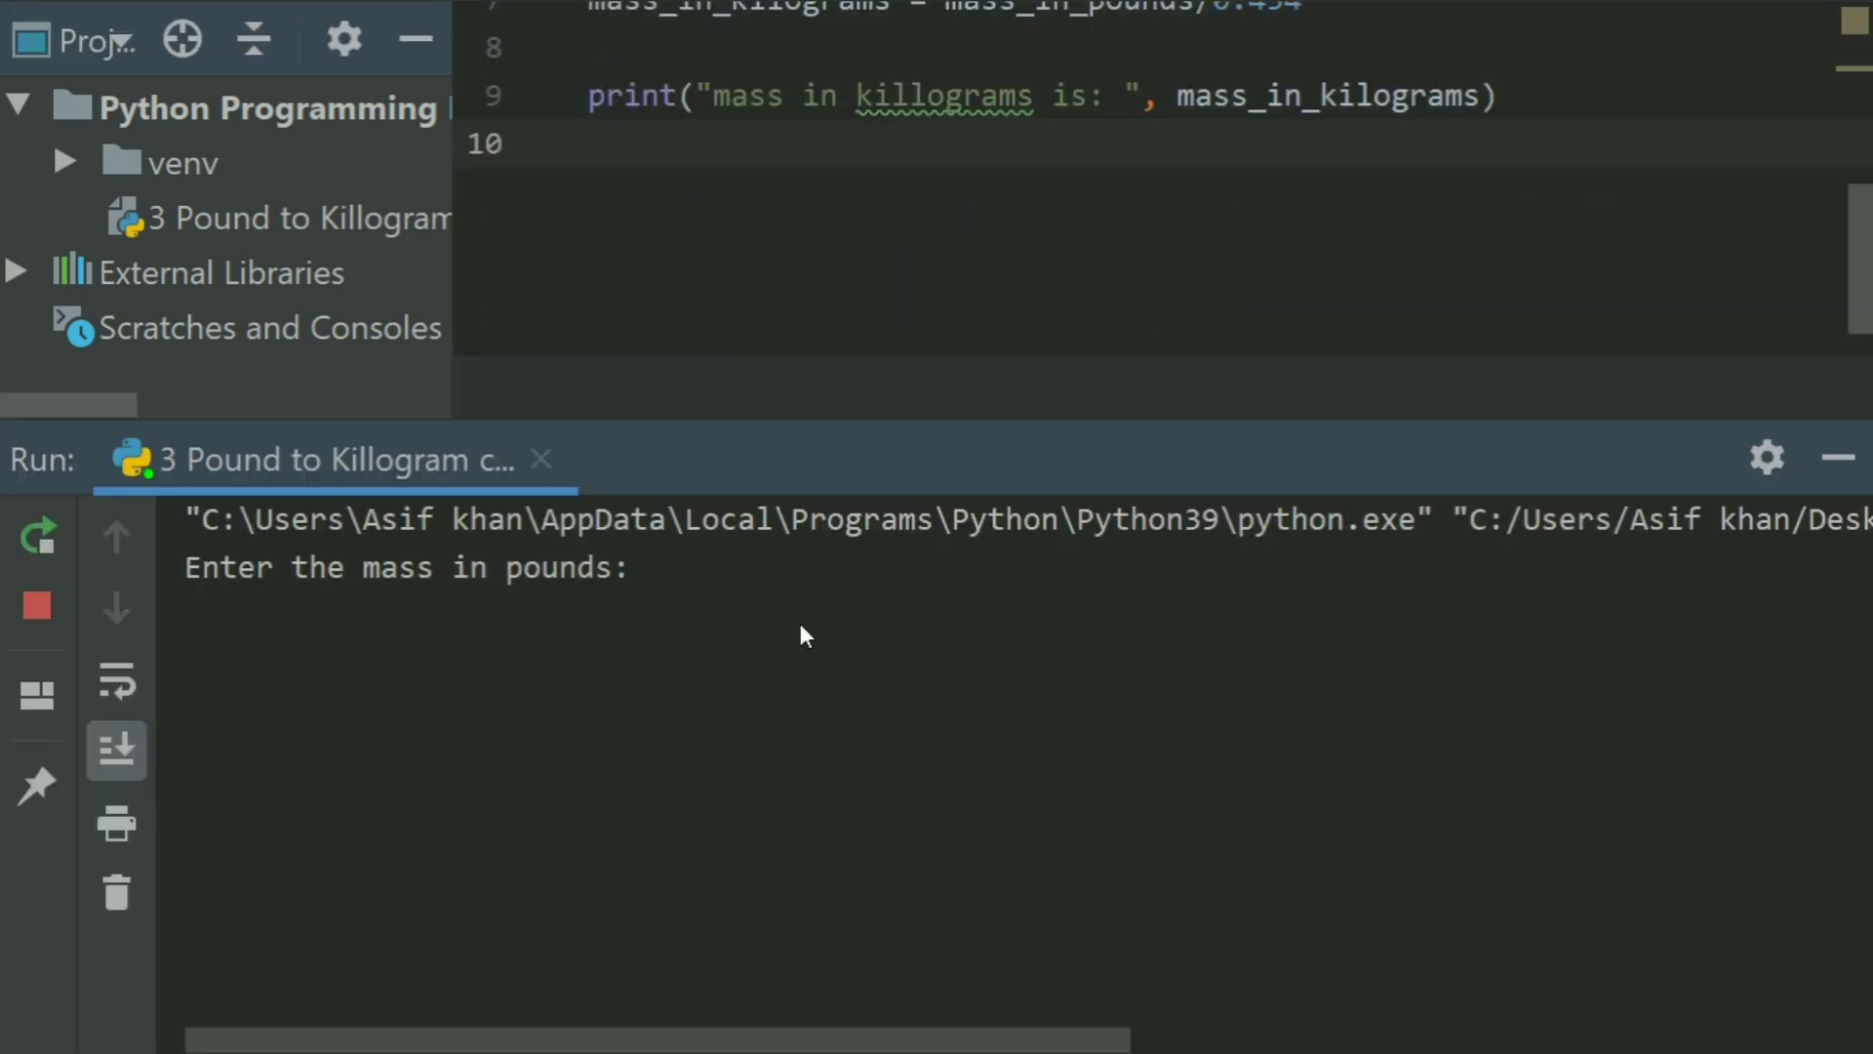
Enter 1000 pounds in the Run console to print 2202.643171806167 kilograms.
click(743, 590)
text(1000)
key(Return)
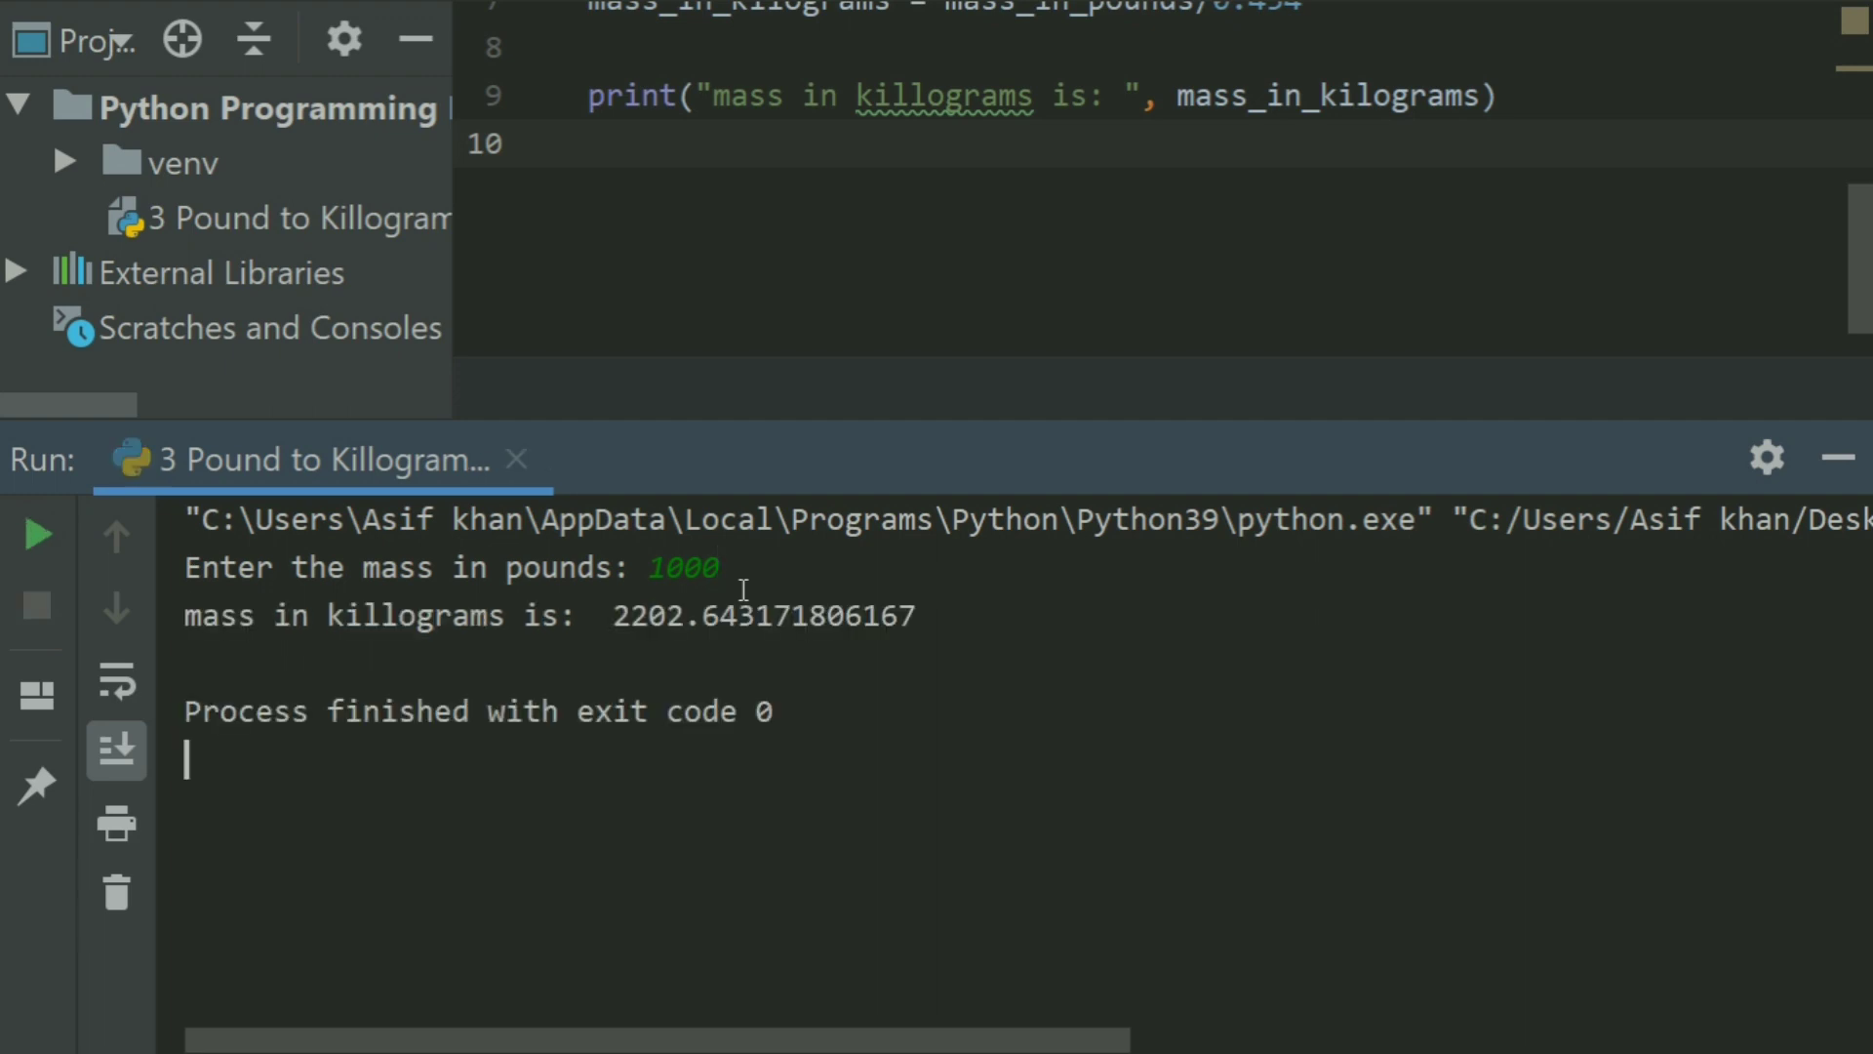